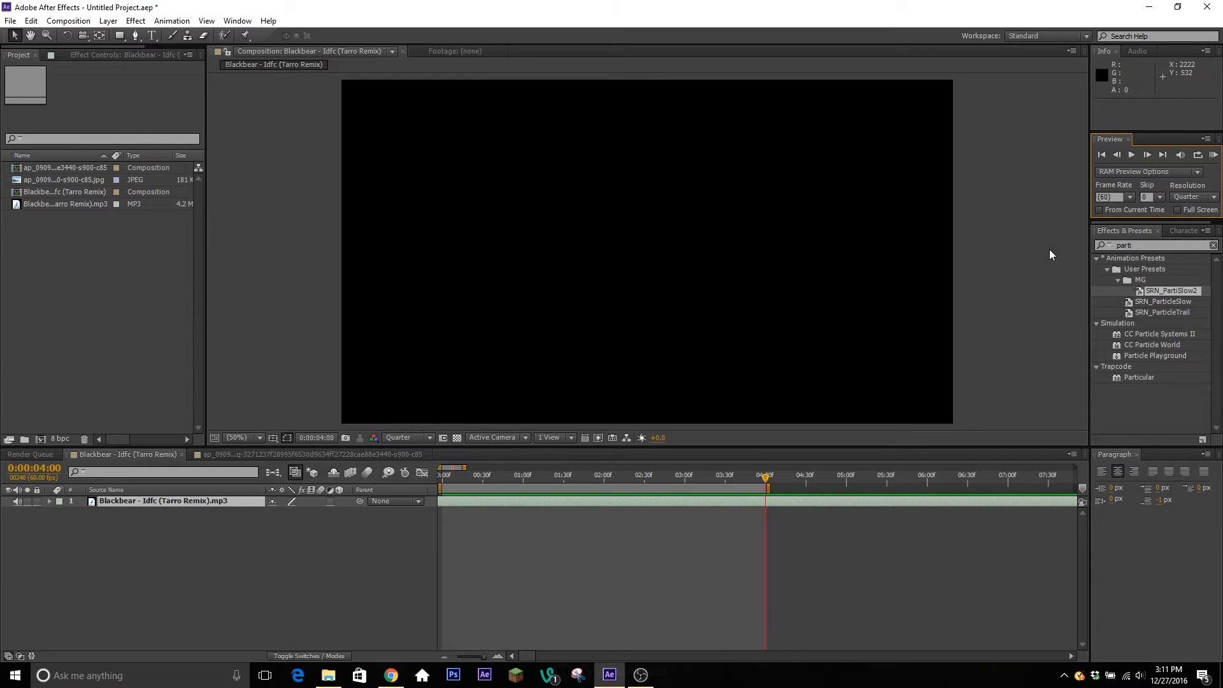
# - Select the mp3 music layer and drag the playhead back to 0:00:00:00
pyautogui.click(816, 567)
pyautogui.click(793, 502)
pyautogui.moveTo(764, 477); pyautogui.dragTo(411, 490)
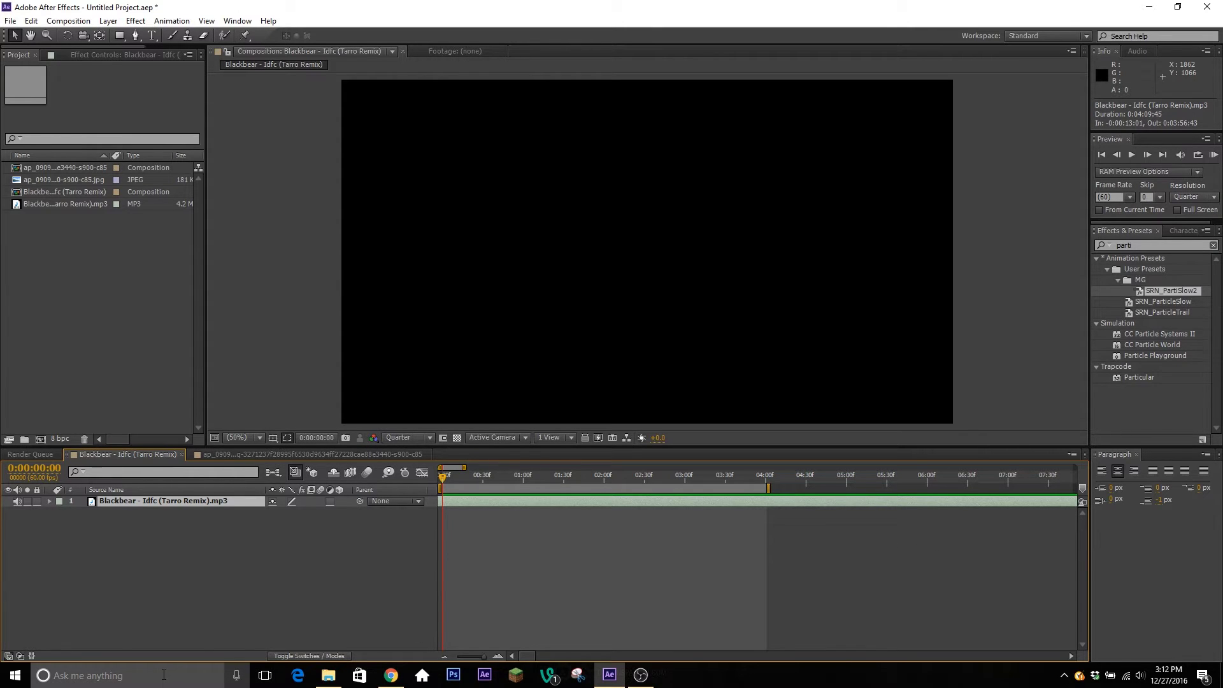
# - Search 'on sc' to launch the On-Screen Keyboard and enable its numeric keypad
pyautogui.click(197, 671)
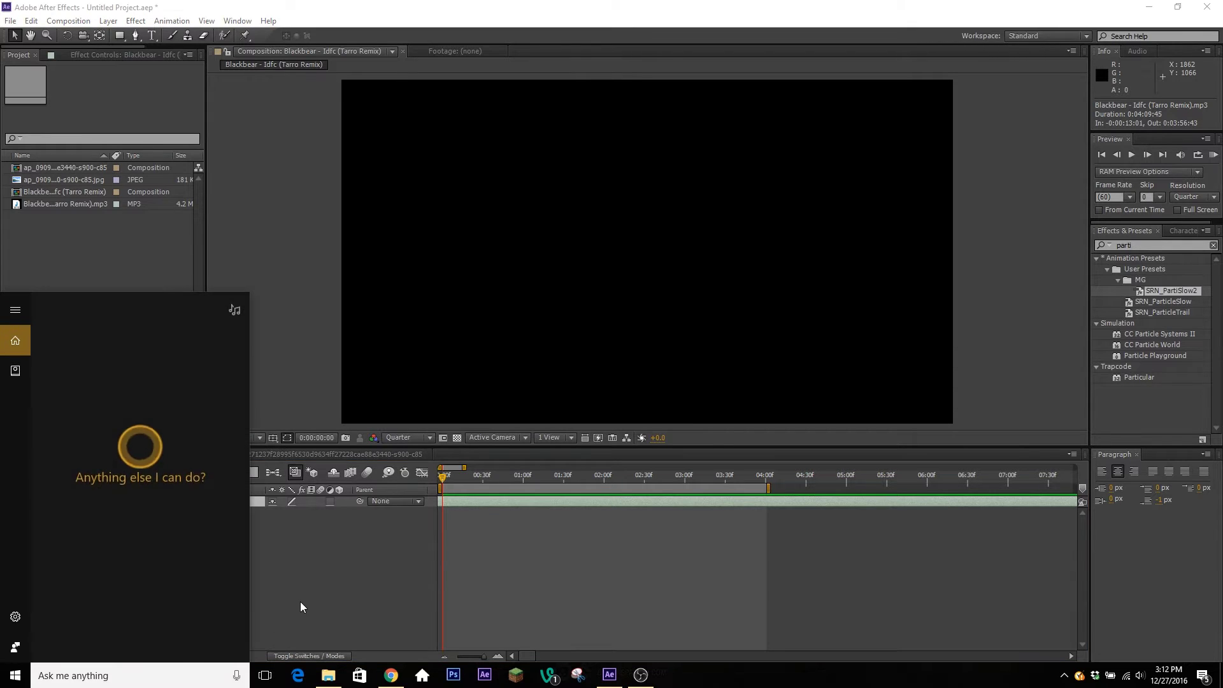
pyautogui.write('on sc')
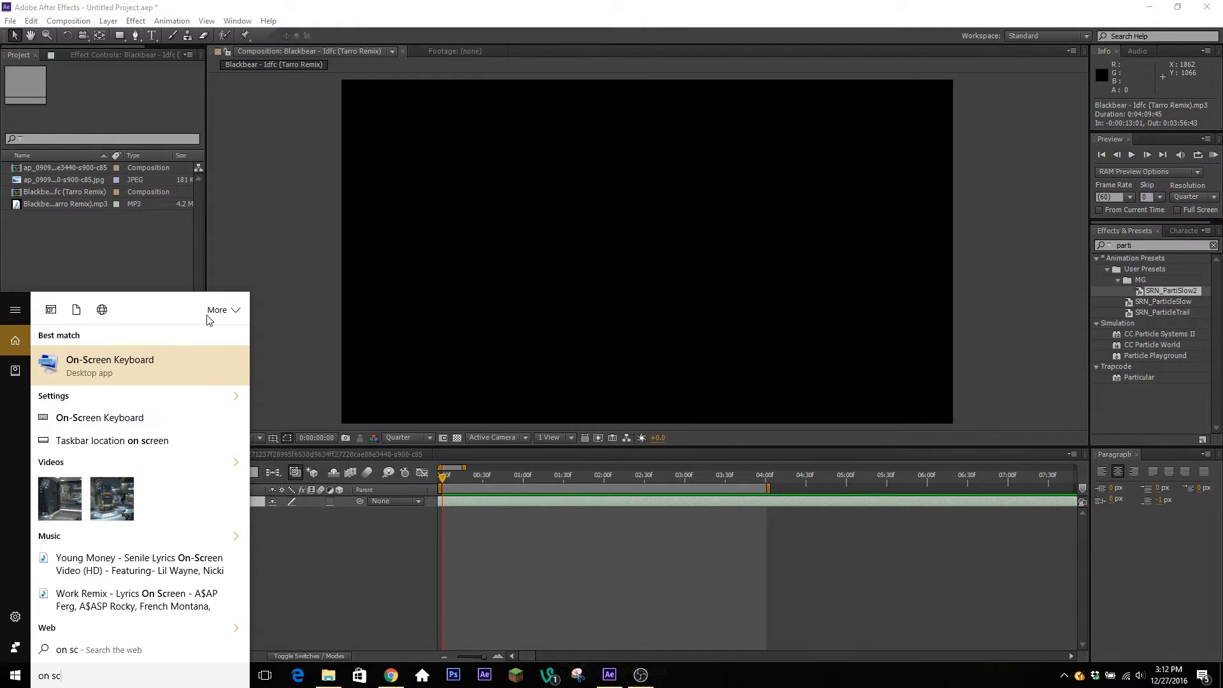
pyautogui.click(147, 360)
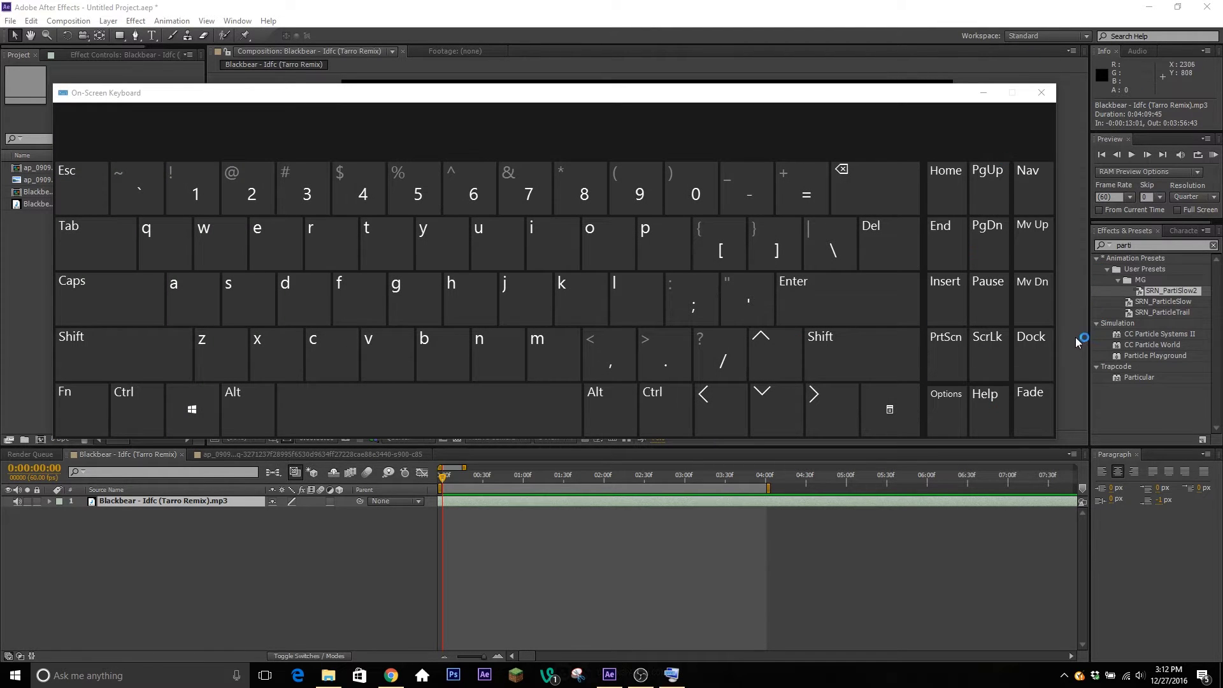
pyautogui.click(962, 414)
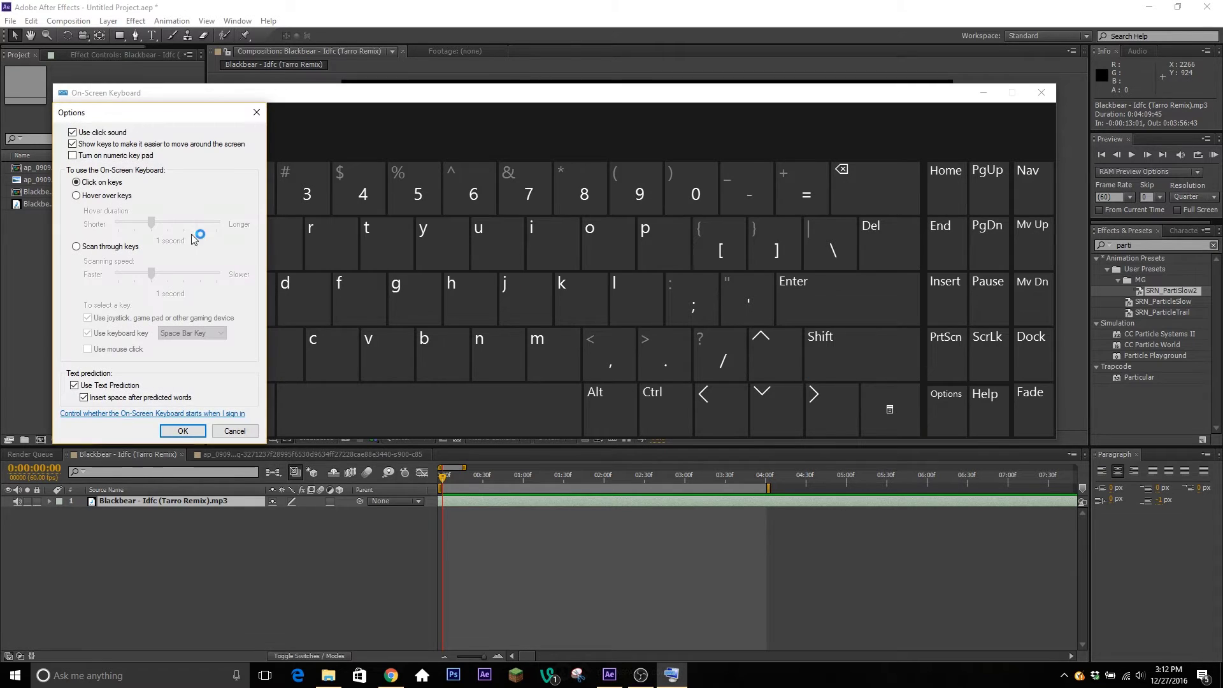
pyautogui.click(117, 157)
pyautogui.click(183, 431)
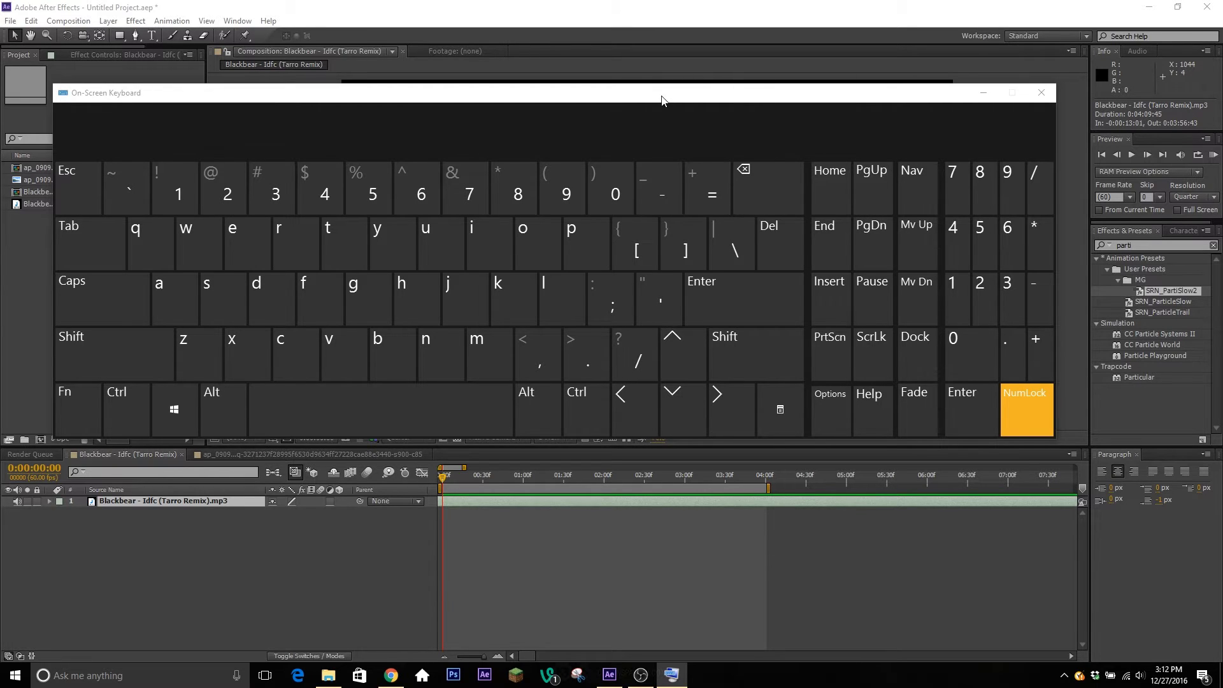
# - Play a RAM Preview, mark beats with numpad *, stop playback and close the keyboard
pyautogui.moveTo(663, 95); pyautogui.dragTo(665, 84)
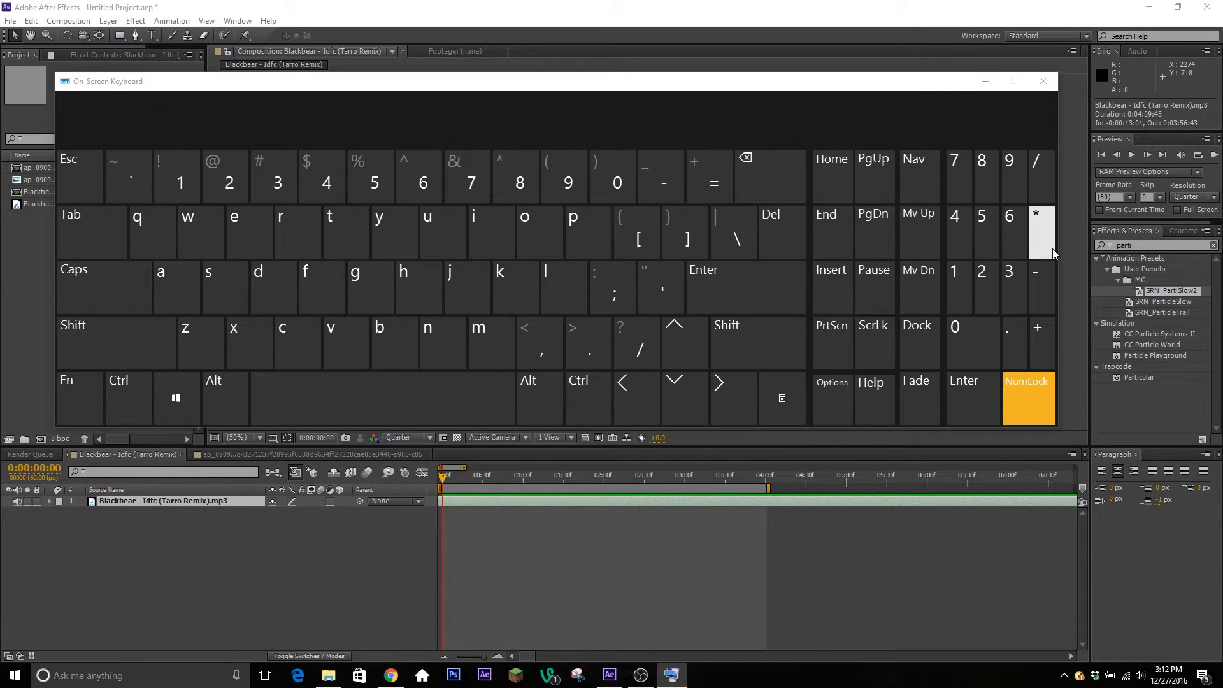
pyautogui.click(1208, 165)
pyautogui.click(1214, 155)
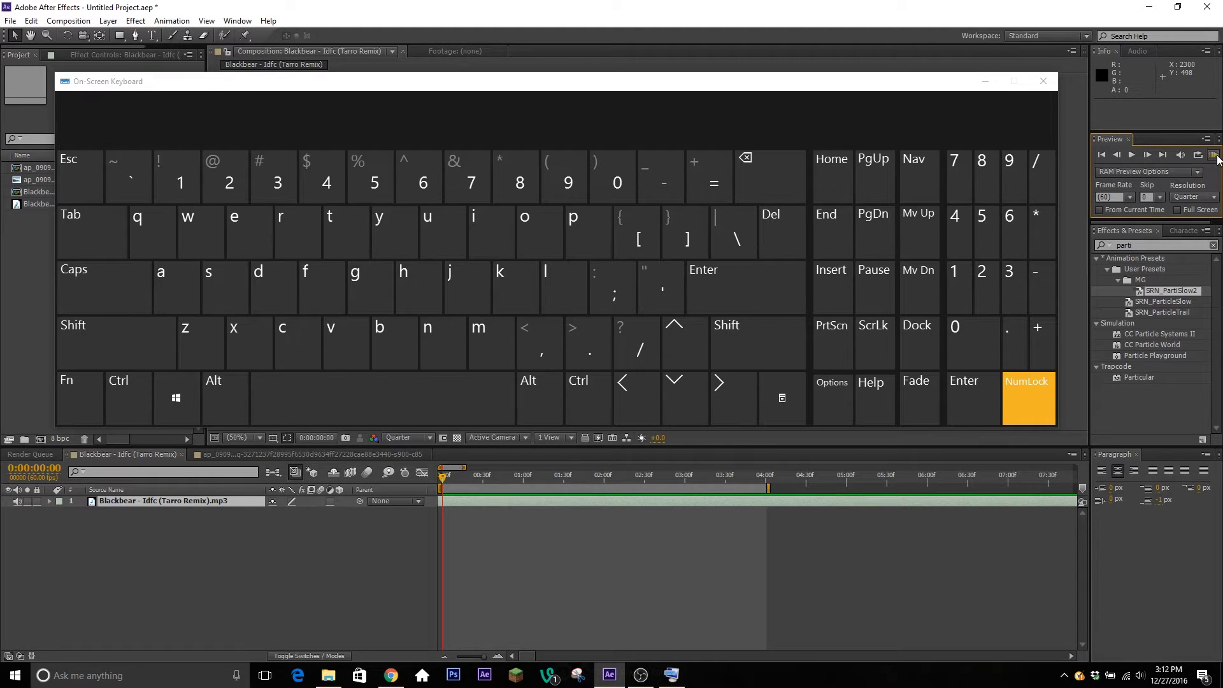
pyautogui.click(1038, 234)
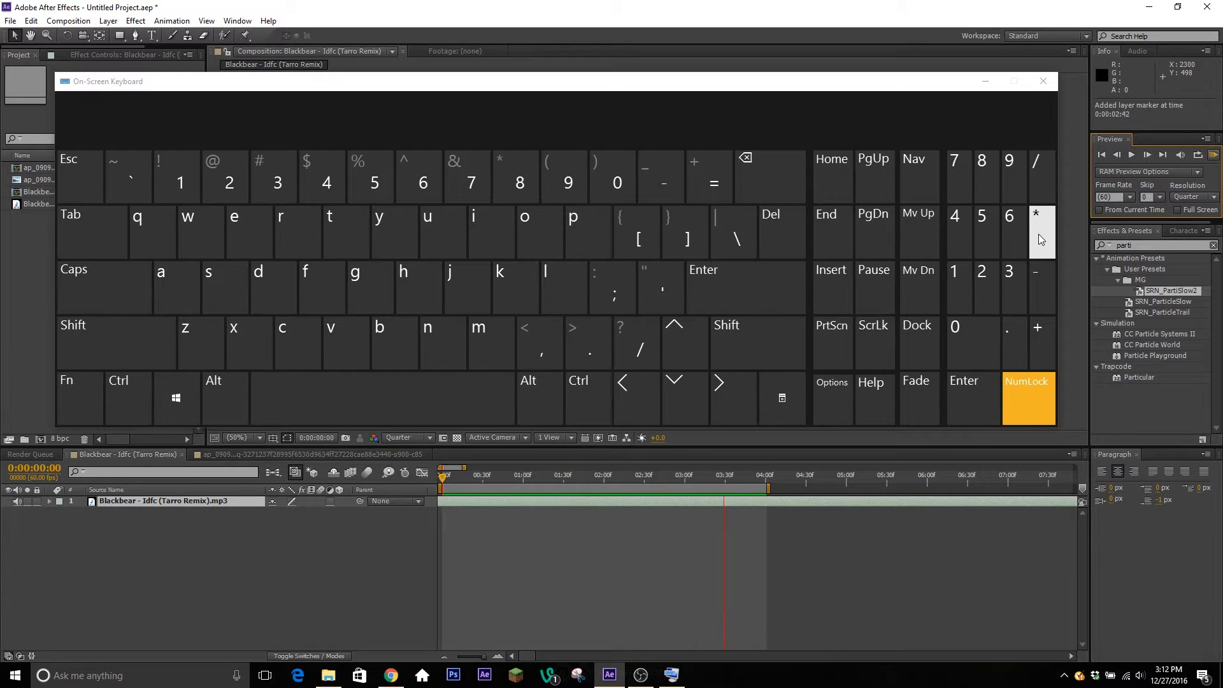
pyautogui.click(903, 545)
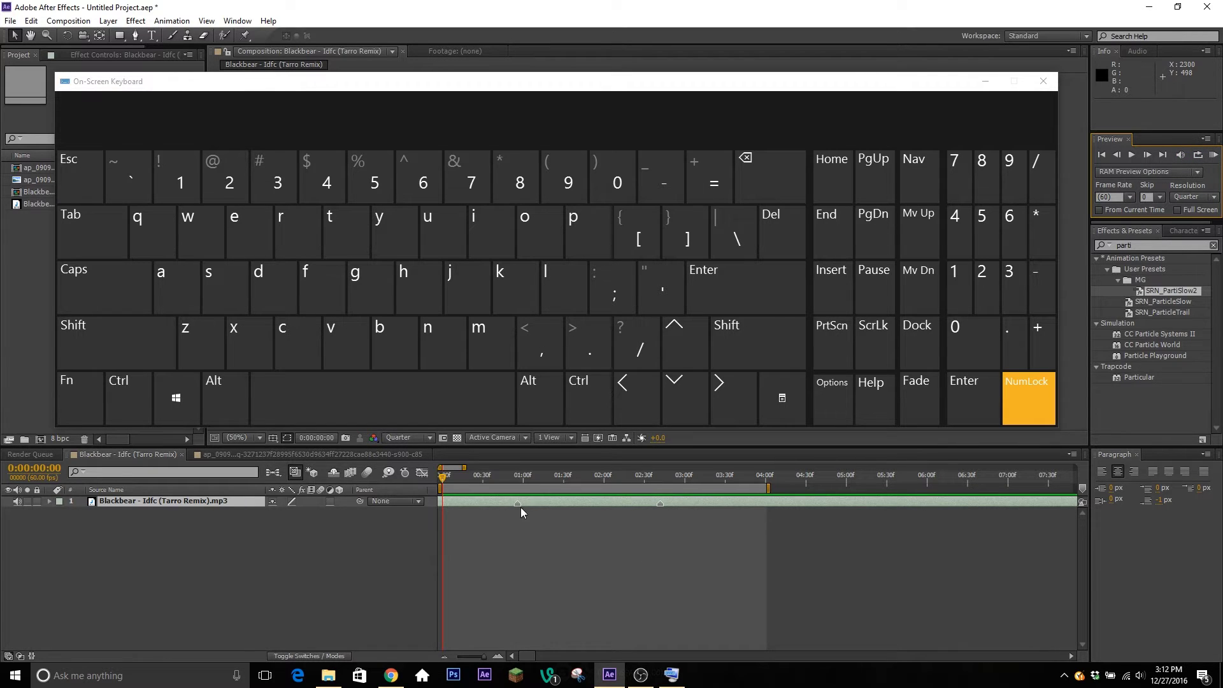
pyautogui.click(983, 86)
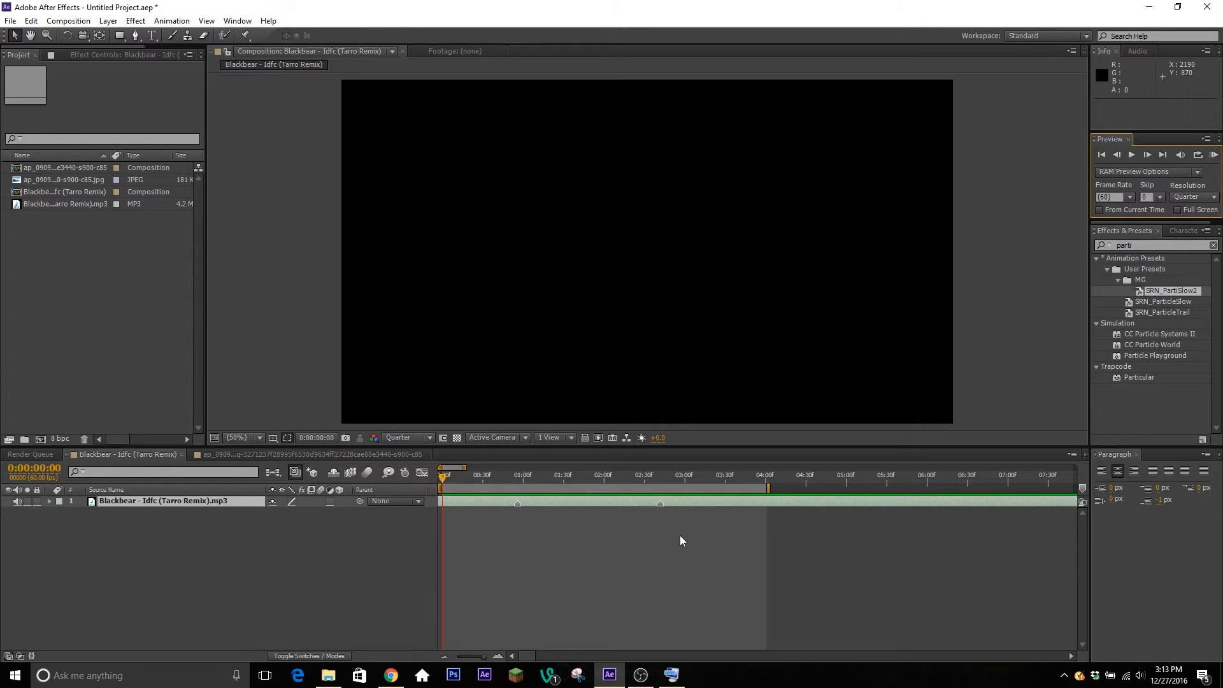
# - Inspect the beat markers' options and shift one marker later to 0:00:03:01
pyautogui.rightClick(660, 506)
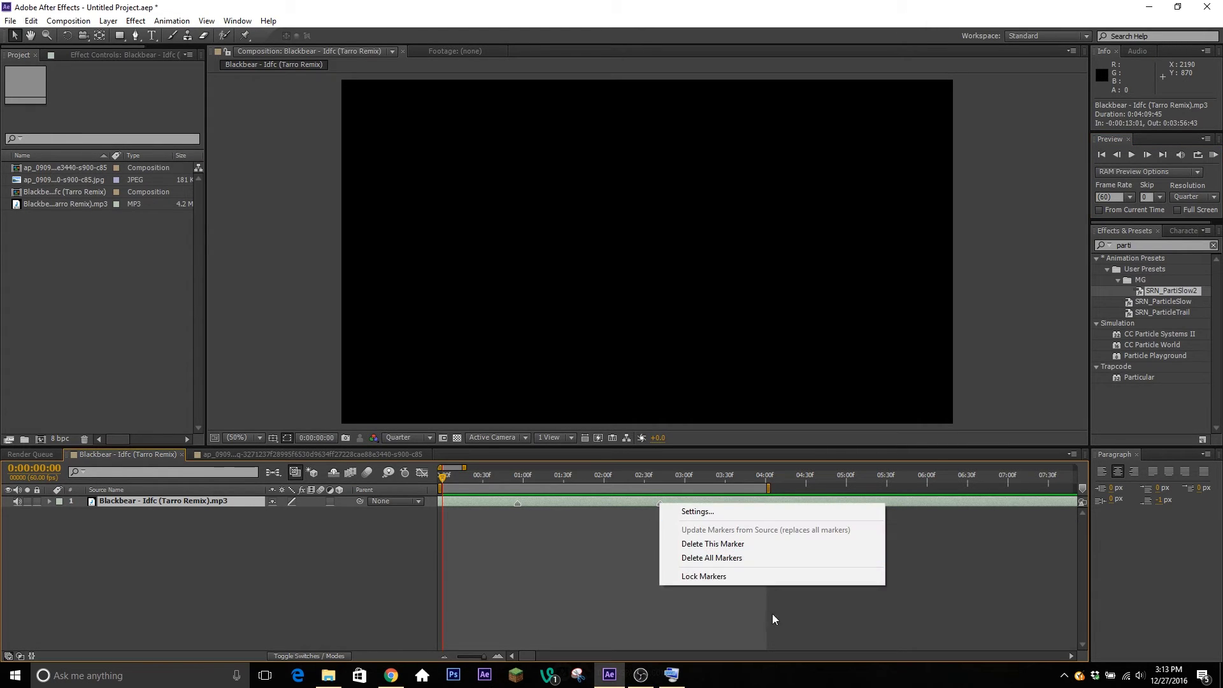
pyautogui.click(568, 532)
pyautogui.rightClick(519, 506)
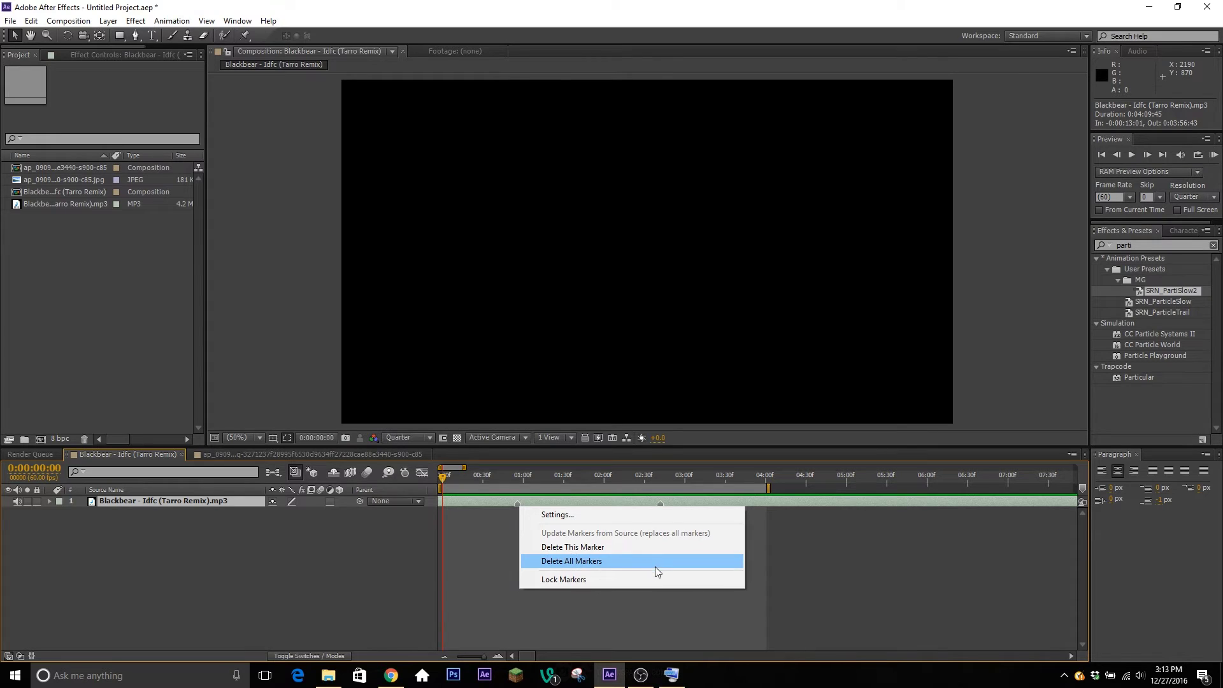
pyautogui.click(805, 545)
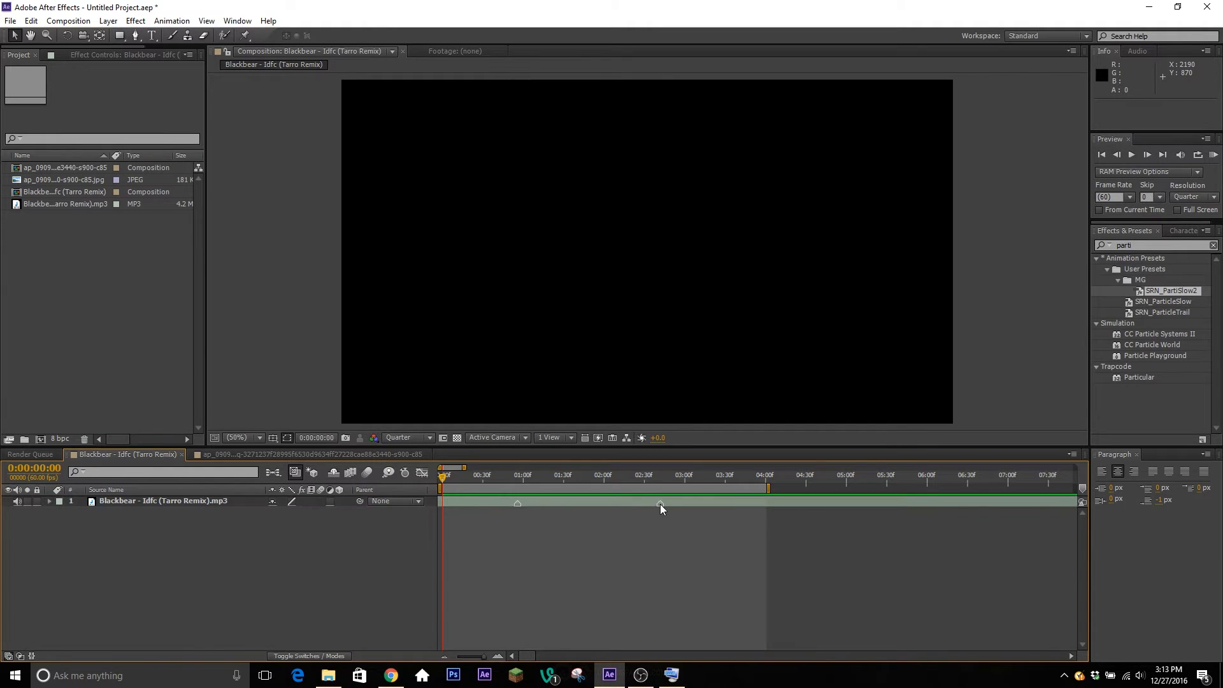
pyautogui.moveTo(661, 505); pyautogui.dragTo(686, 505)
# - Delete all markers on the music layer and restart the RAM Preview
pyautogui.rightClick(640, 504)
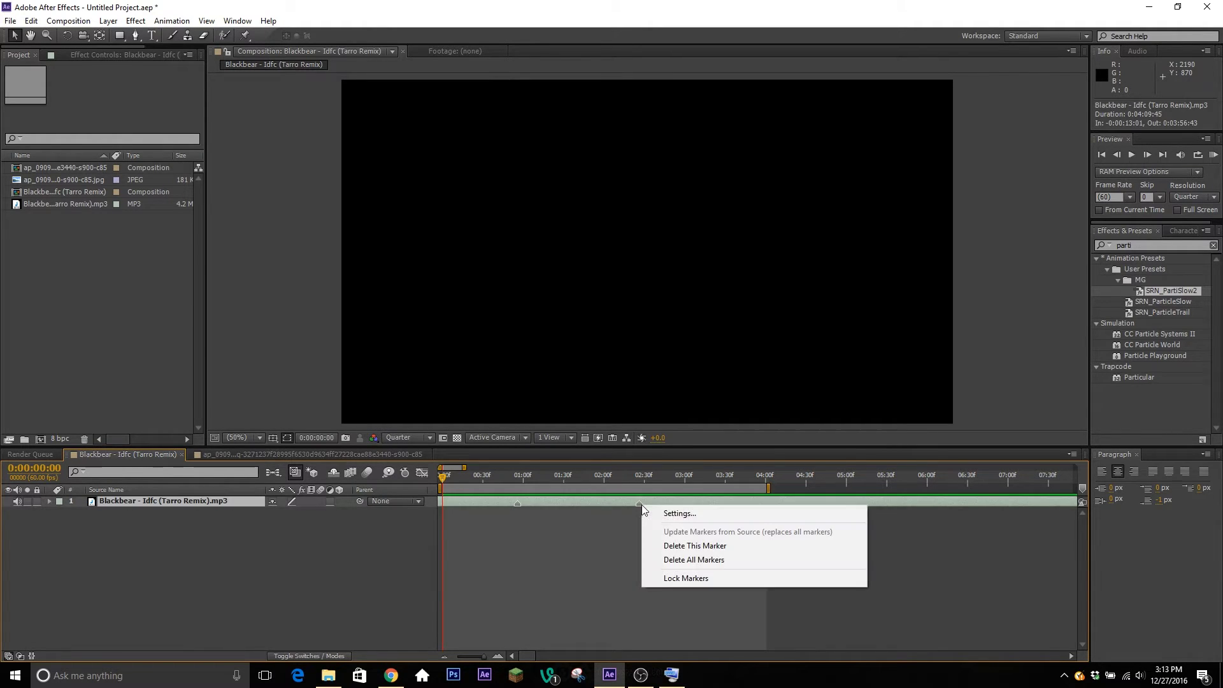
pyautogui.click(696, 564)
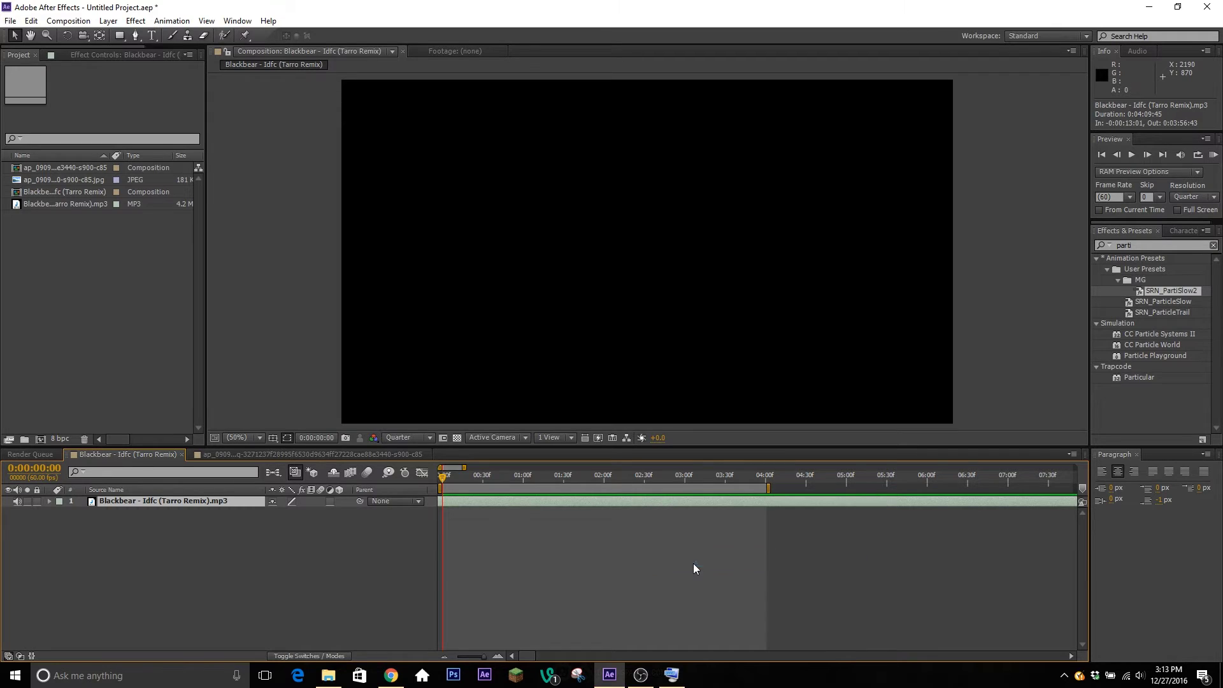
pyautogui.click(1213, 155)
# - Mark a beat at 0:00:01:00, scrub across the markers, and select the music layer
pyautogui.press('KP_Multiply')
pyautogui.press('KP_Multiply')
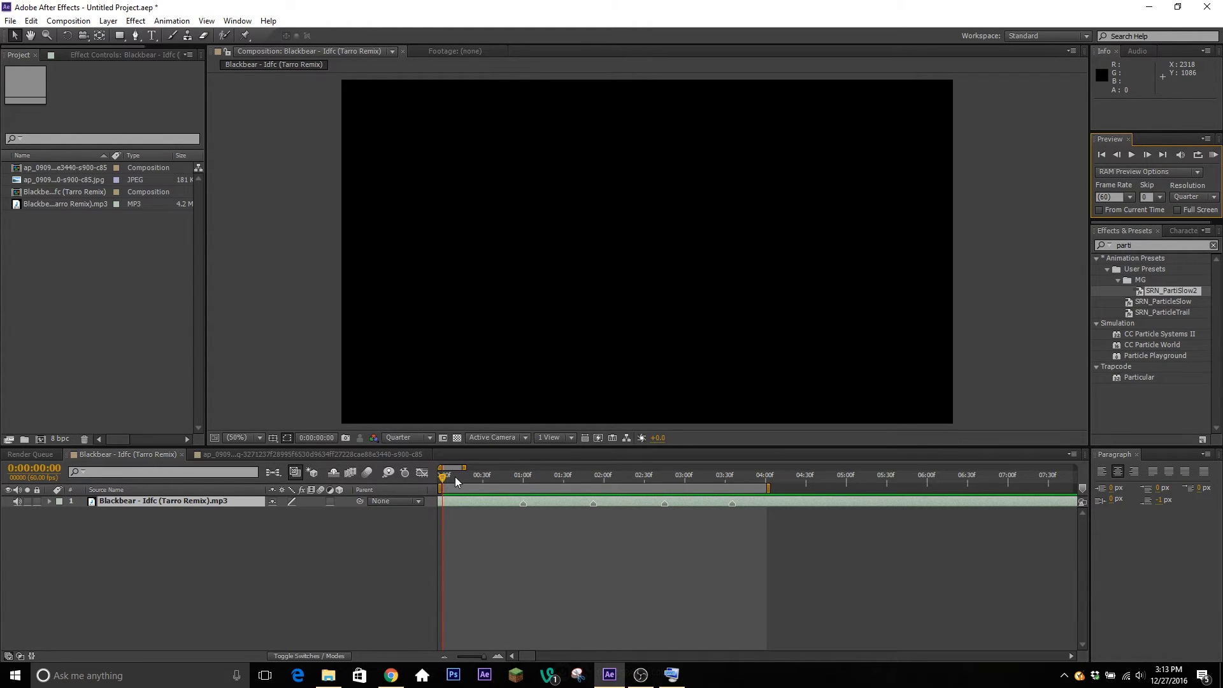
pyautogui.moveTo(442, 476); pyautogui.dragTo(515, 484)
pyautogui.moveTo(424, 488)
pyautogui.mouseDown()
pyautogui.moveTo(521, 491)
pyautogui.moveTo(541, 504)
pyautogui.moveTo(780, 499)
pyautogui.moveTo(706, 510)
pyautogui.moveTo(837, 512)
pyautogui.mouseUp()
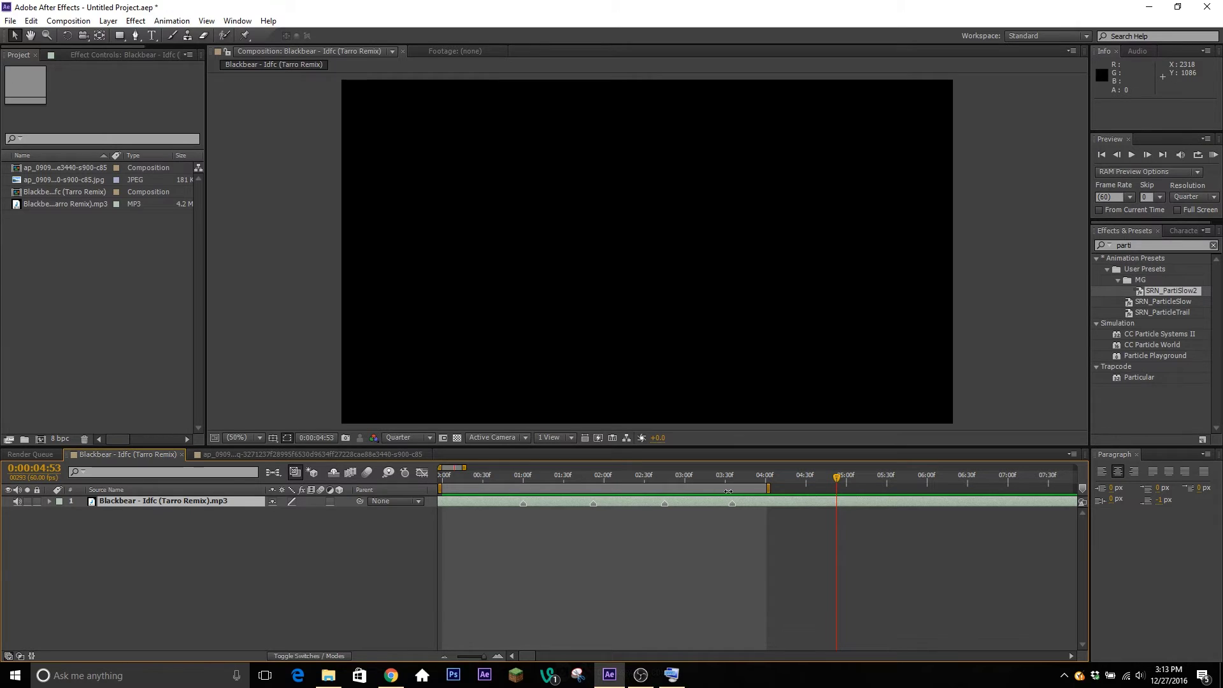
pyautogui.moveTo(836, 479)
pyautogui.mouseDown()
pyautogui.moveTo(944, 484)
pyautogui.moveTo(522, 533)
pyautogui.mouseUp()
pyautogui.moveTo(525, 475); pyautogui.dragTo(491, 483)
pyautogui.click(685, 527)
pyautogui.click(533, 506)
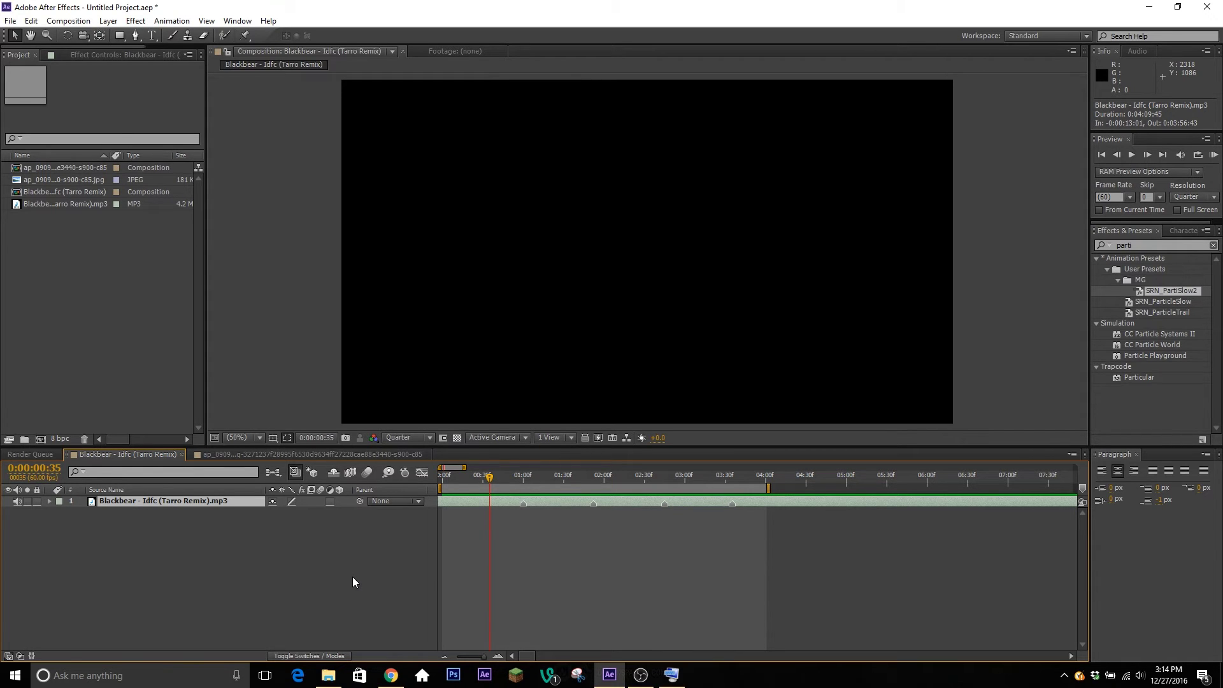
# - Show the waveform, zoom the timeline in, park the playhead at 0:00:01:00 and deselect
pyautogui.press('l')
pyautogui.press('l')
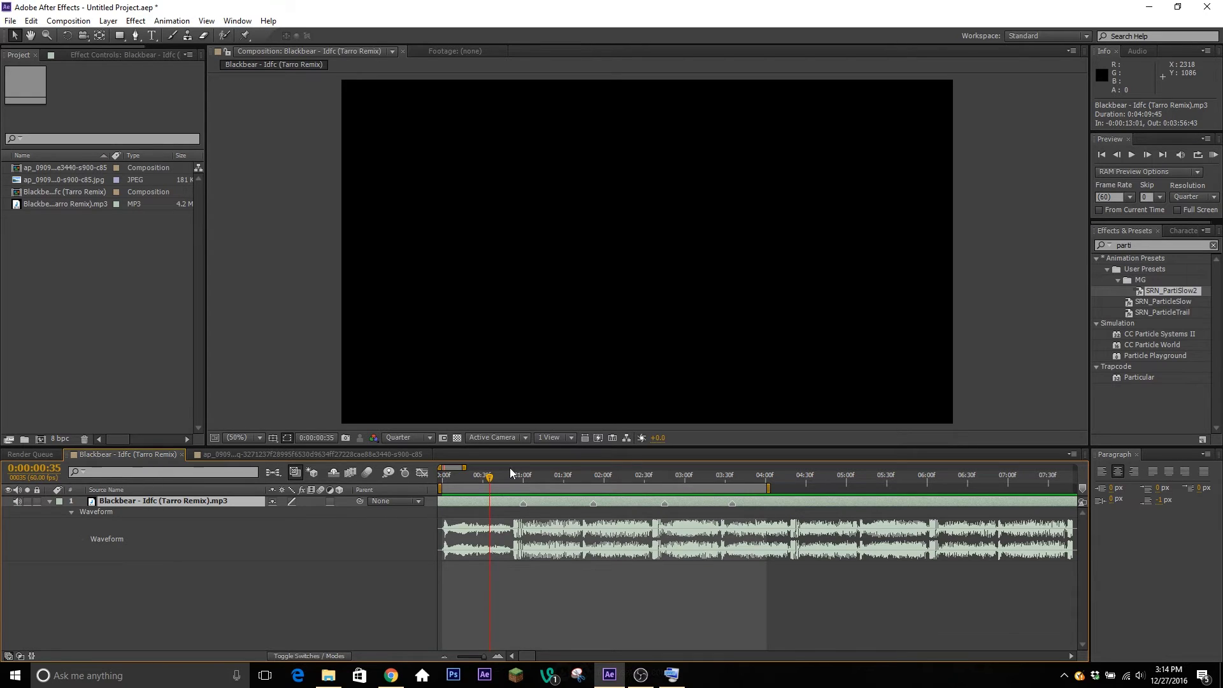
pyautogui.press('=')
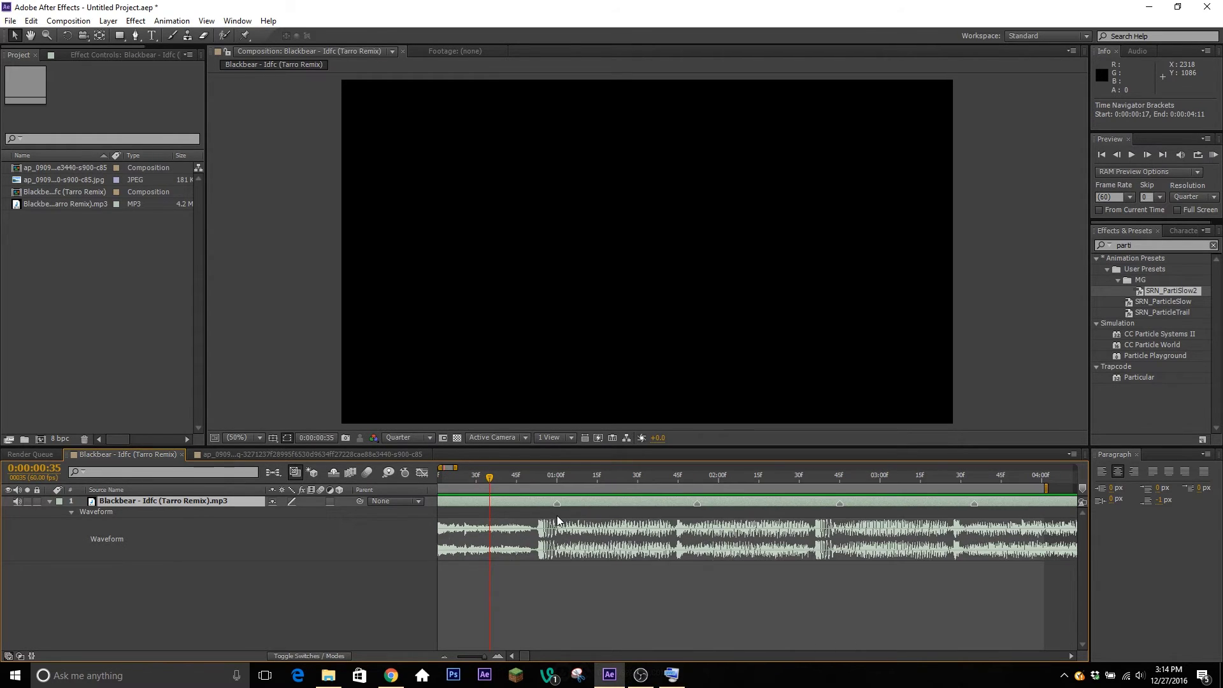
pyautogui.moveTo(533, 481); pyautogui.dragTo(680, 563)
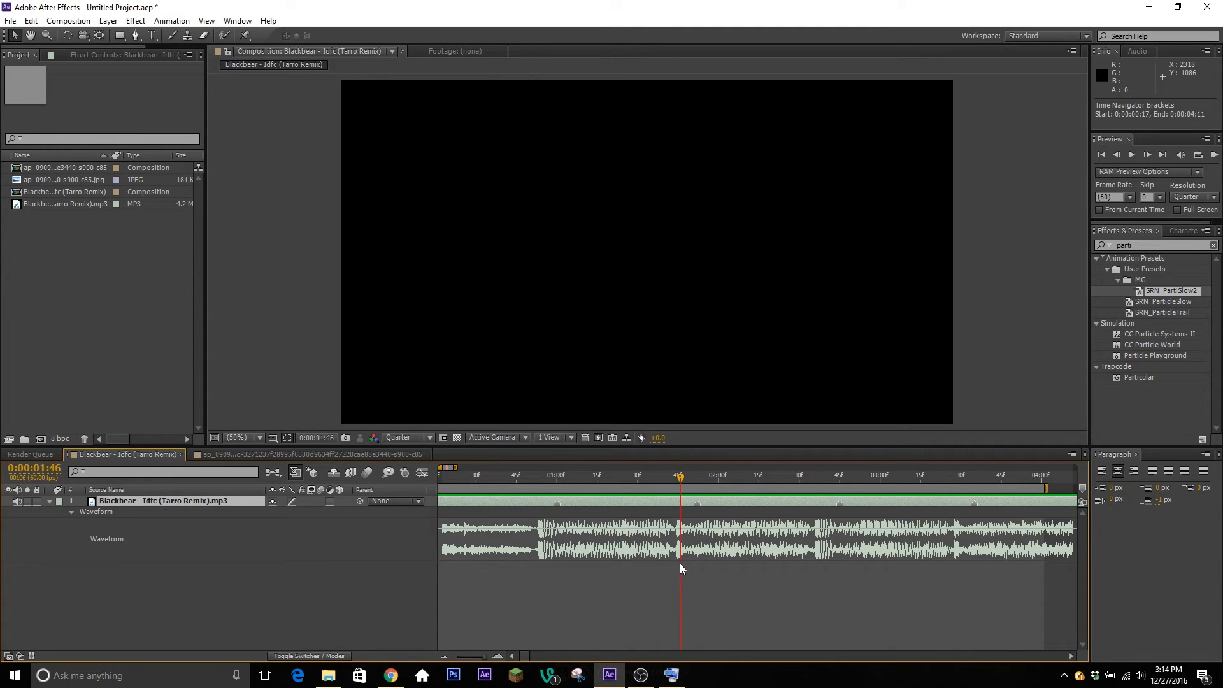
pyautogui.click(557, 483)
pyautogui.click(568, 581)
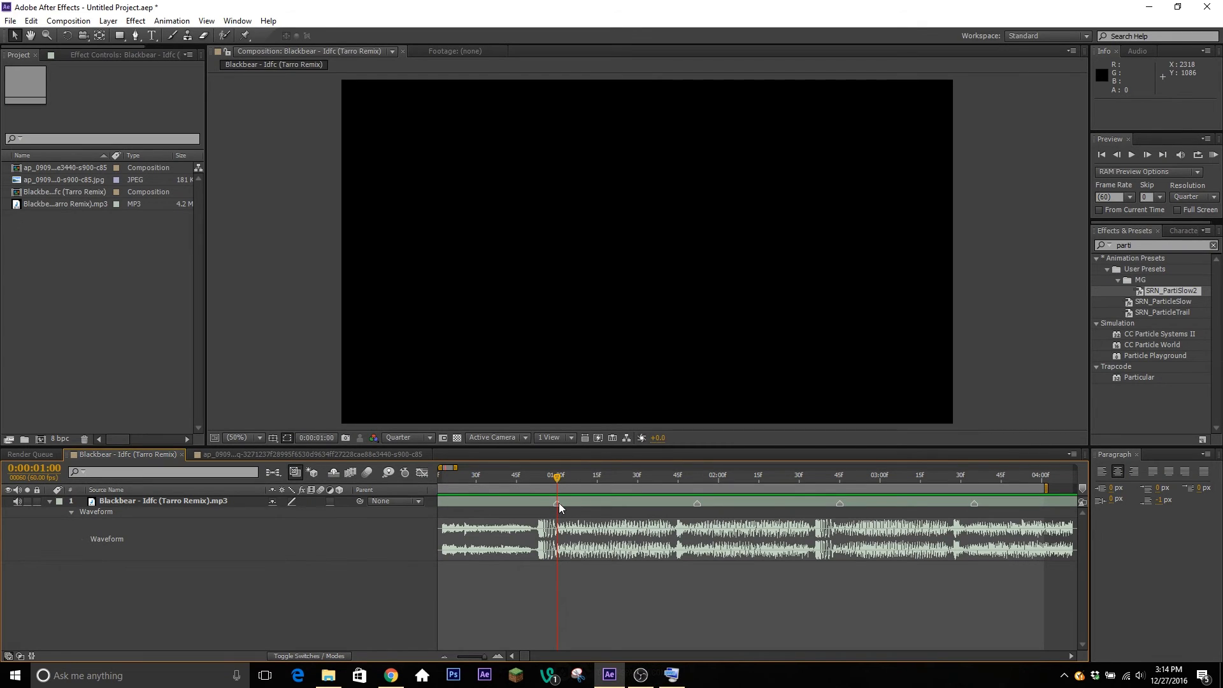
# - Nudge two markers, delete all markers, then scrub the waveform to 0:00:01:44
pyautogui.moveTo(558, 504); pyautogui.dragTo(537, 506)
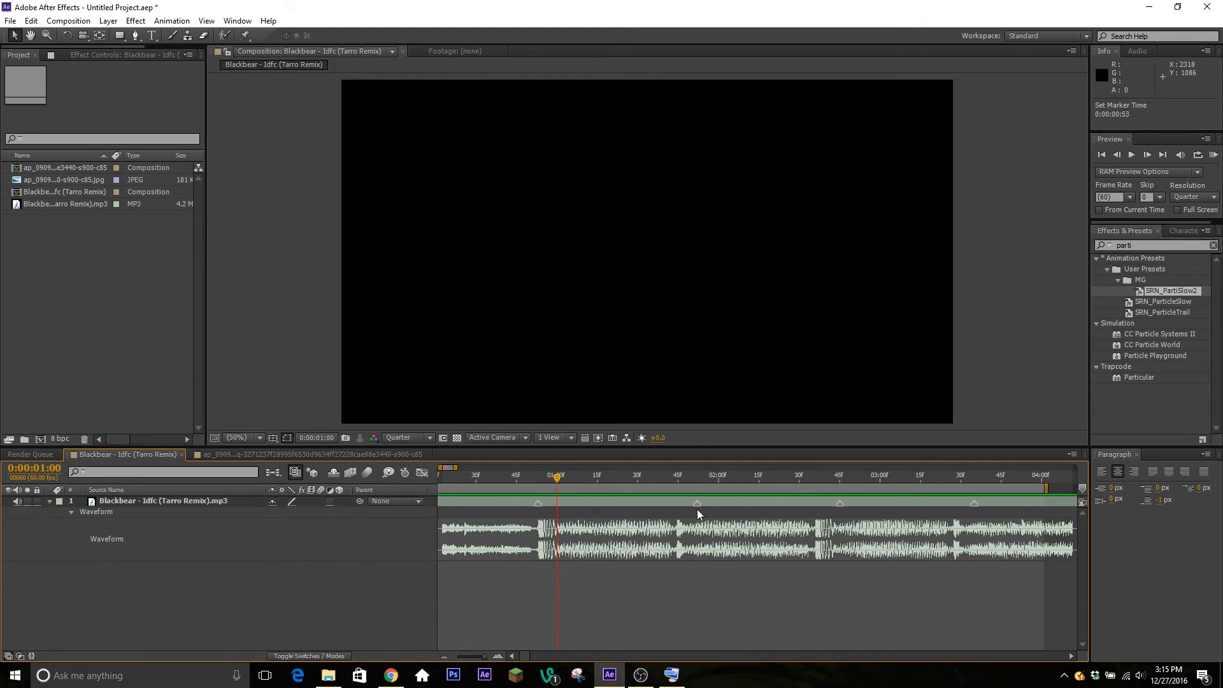
pyautogui.moveTo(675, 510); pyautogui.dragTo(677, 511)
pyautogui.rightClick(677, 508)
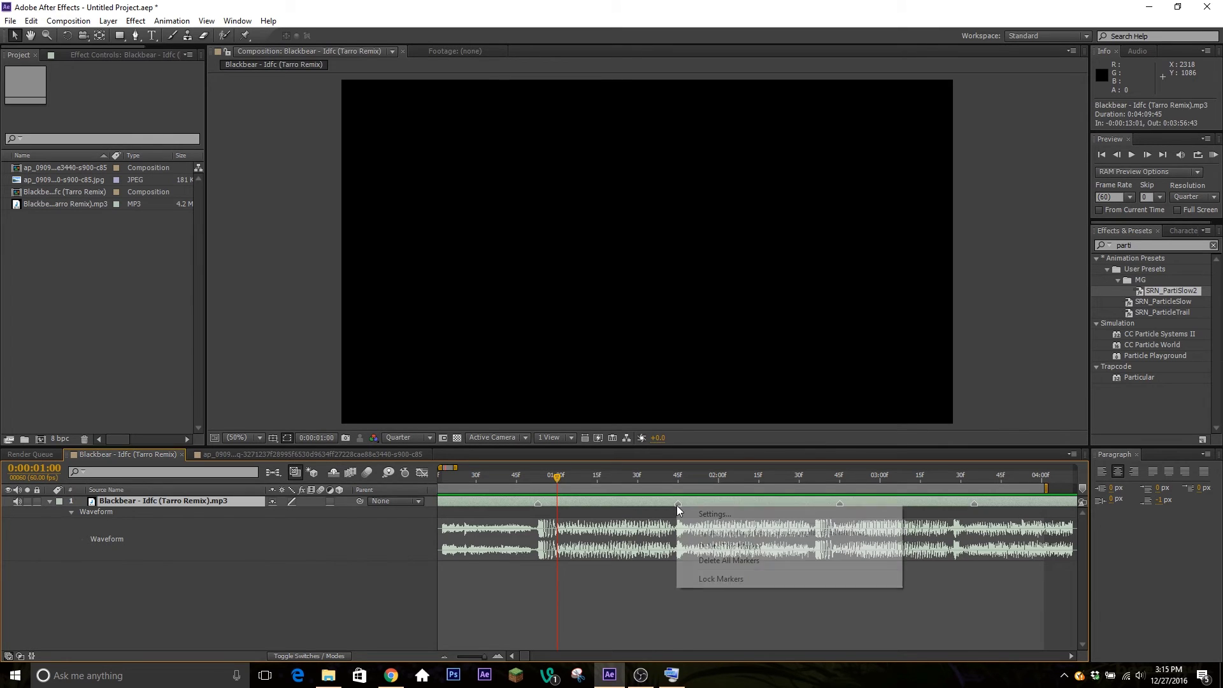
pyautogui.click(709, 564)
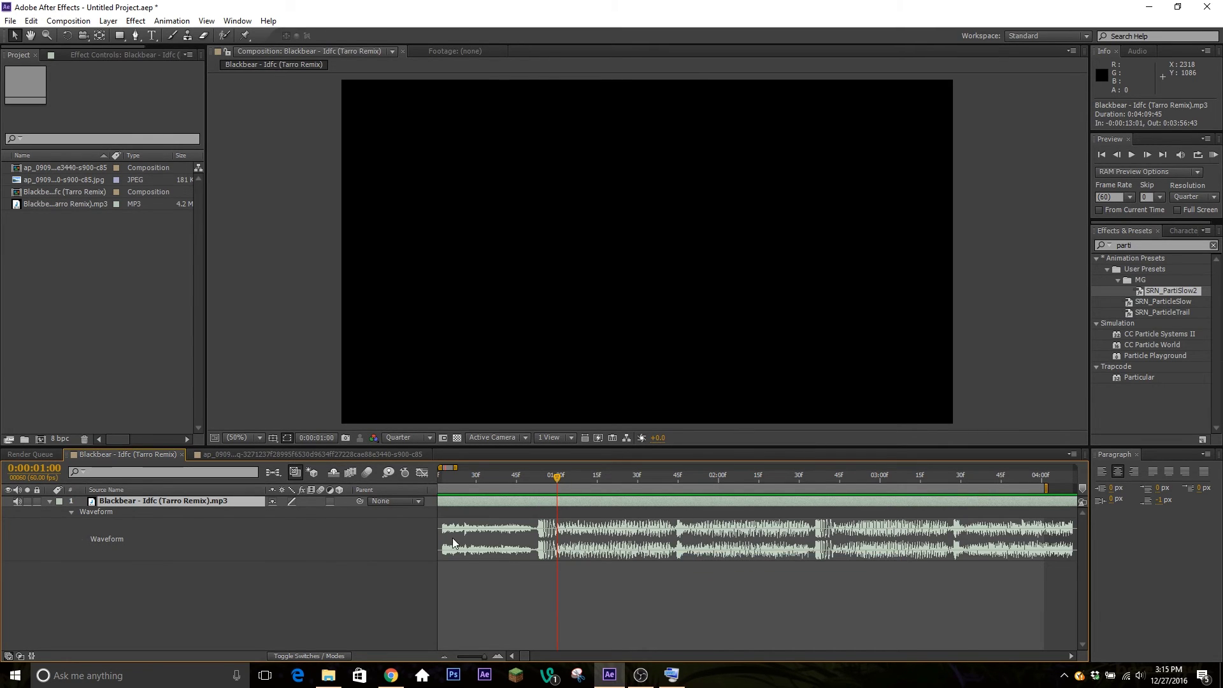
pyautogui.moveTo(556, 480)
pyautogui.mouseDown()
pyautogui.moveTo(669, 483)
pyautogui.moveTo(535, 485)
pyautogui.mouseUp()
pyautogui.moveTo(537, 477); pyautogui.dragTo(600, 489)
# - Add the ap_0909 photo comp as a layer, reveal its Scale, and scrub to check the pulse
pyautogui.click(537, 478)
pyautogui.moveTo(93, 171); pyautogui.dragTo(135, 583)
pyautogui.press('s')
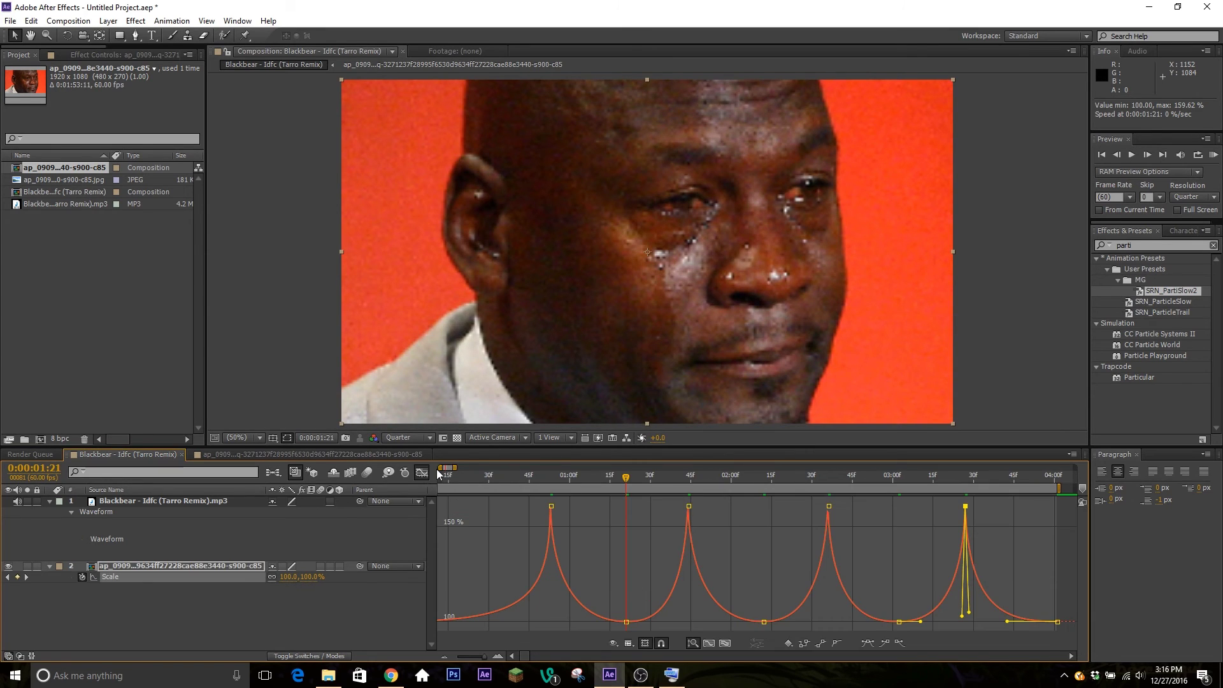
pyautogui.click(421, 472)
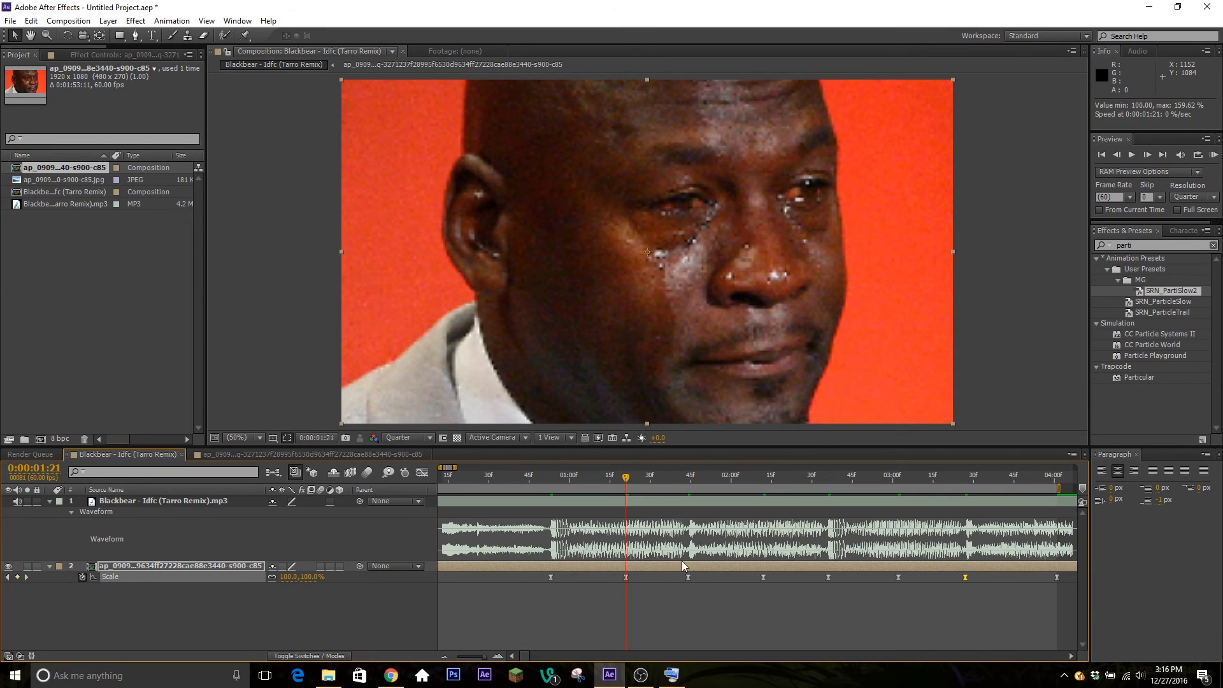
pyautogui.moveTo(543, 479); pyautogui.dragTo(941, 552)
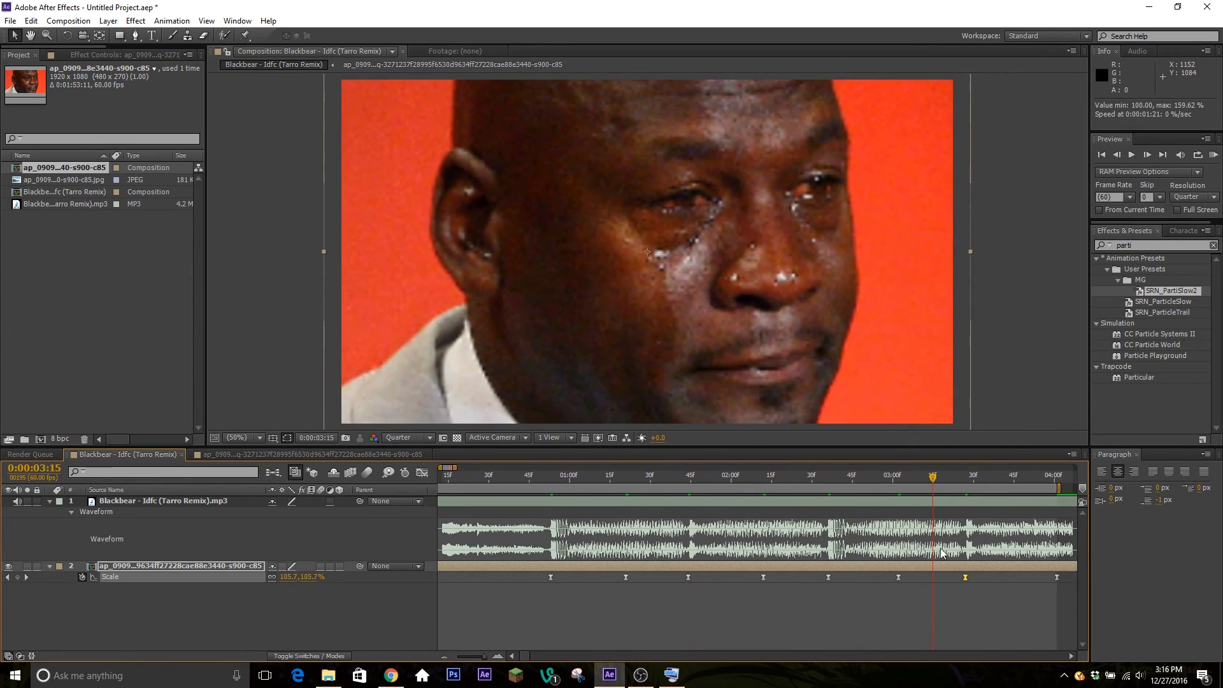
pyautogui.click(1214, 158)
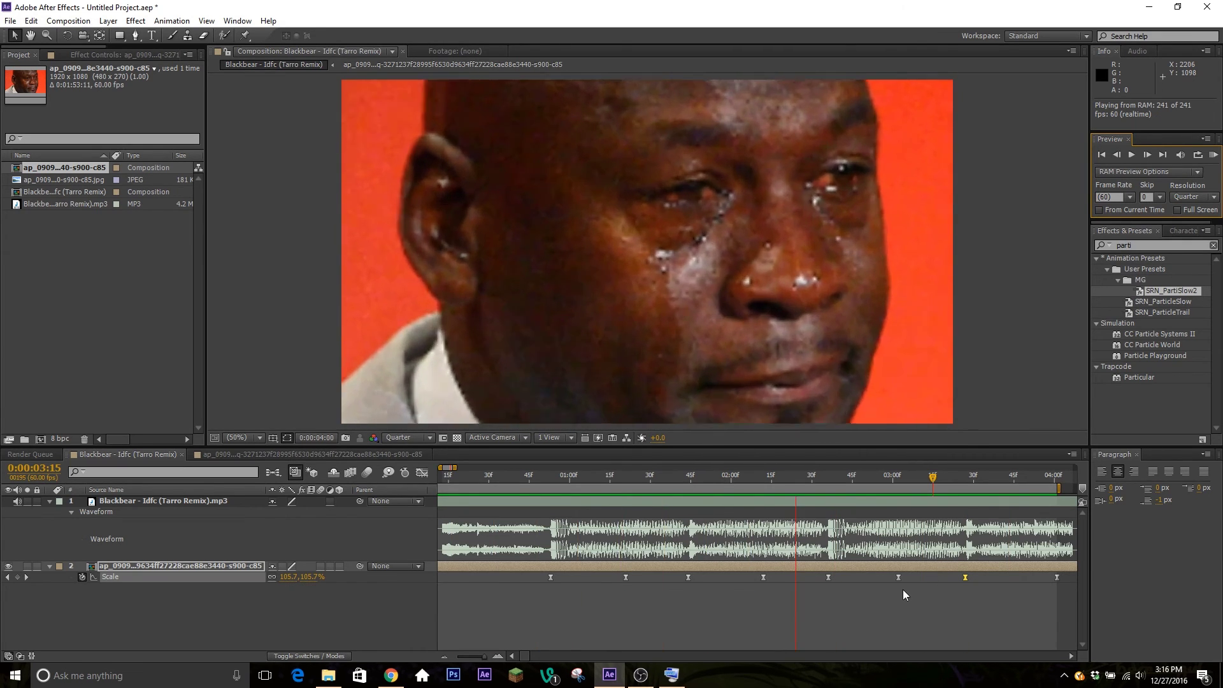
pyautogui.moveTo(848, 476); pyautogui.dragTo(966, 499)
pyautogui.click(911, 613)
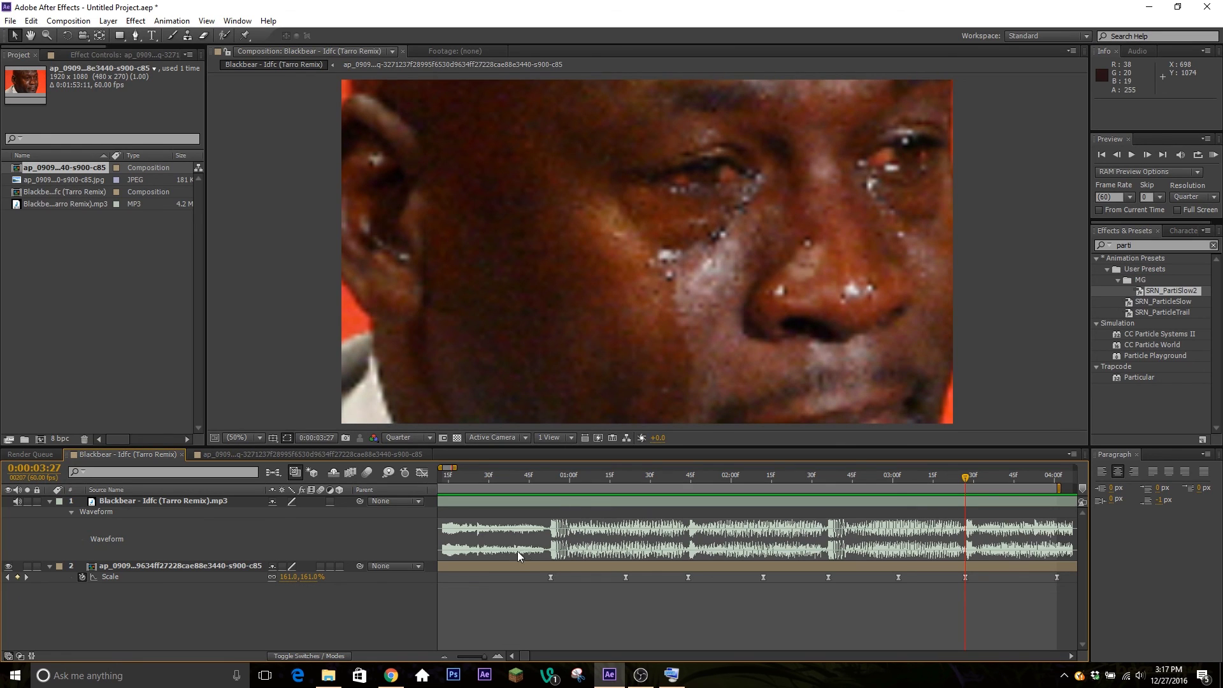
pyautogui.click(559, 502)
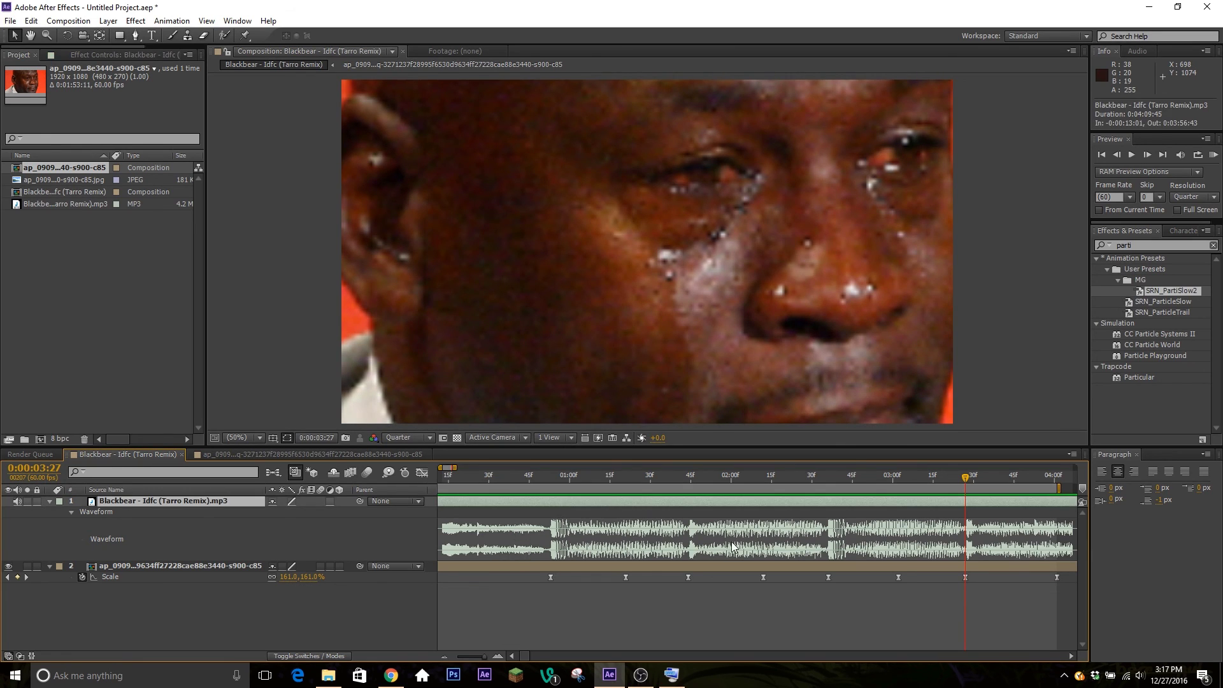